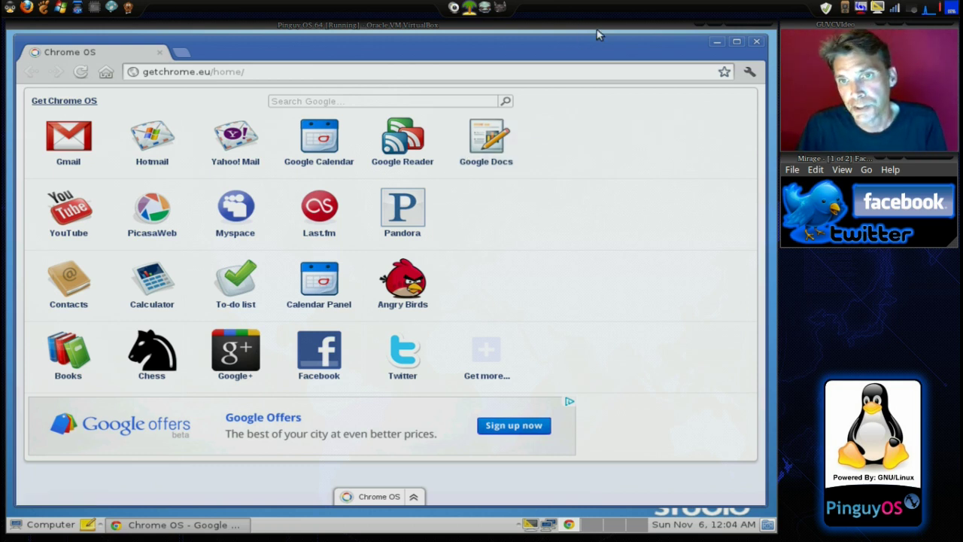
Minimize Chrome and open Change Desktop Background from the desktop's right-click menu
click(717, 43)
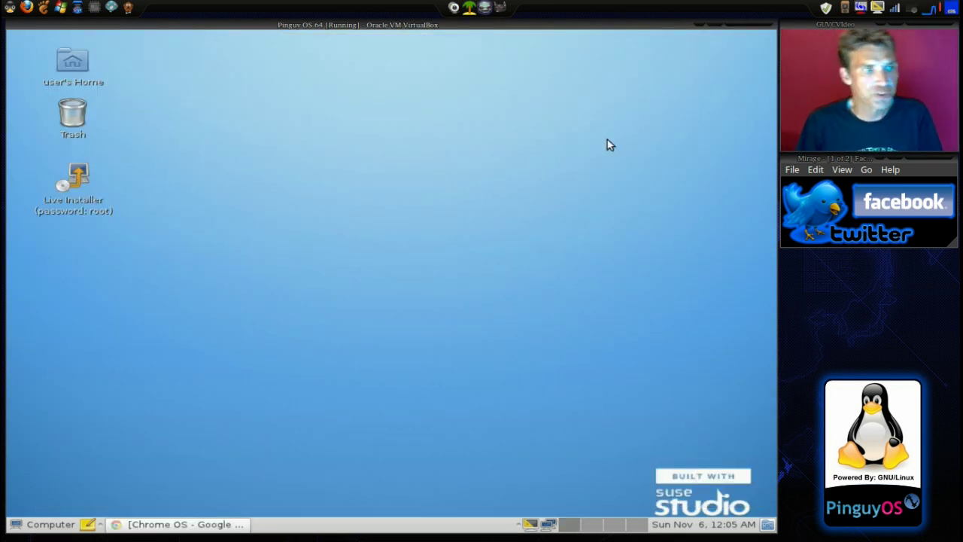
right_click(420, 205)
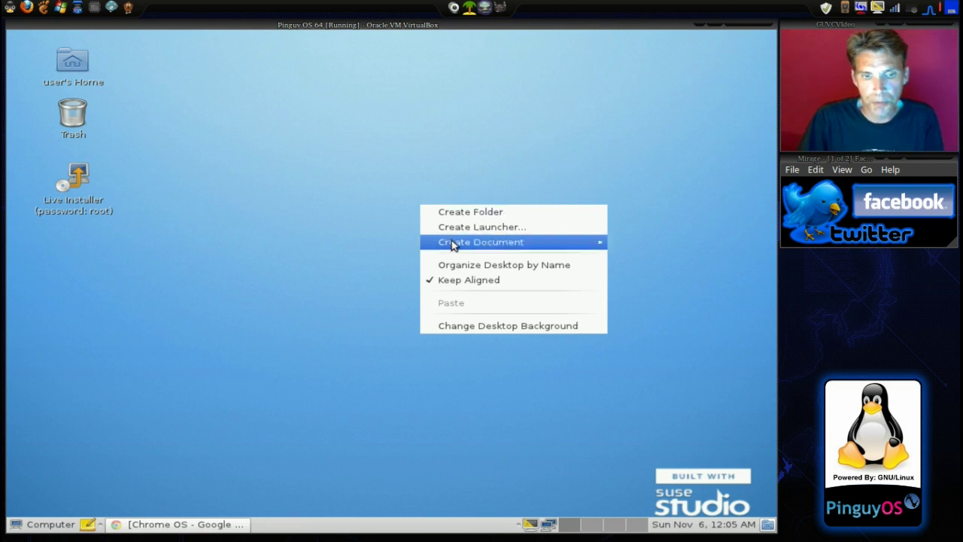
click(506, 338)
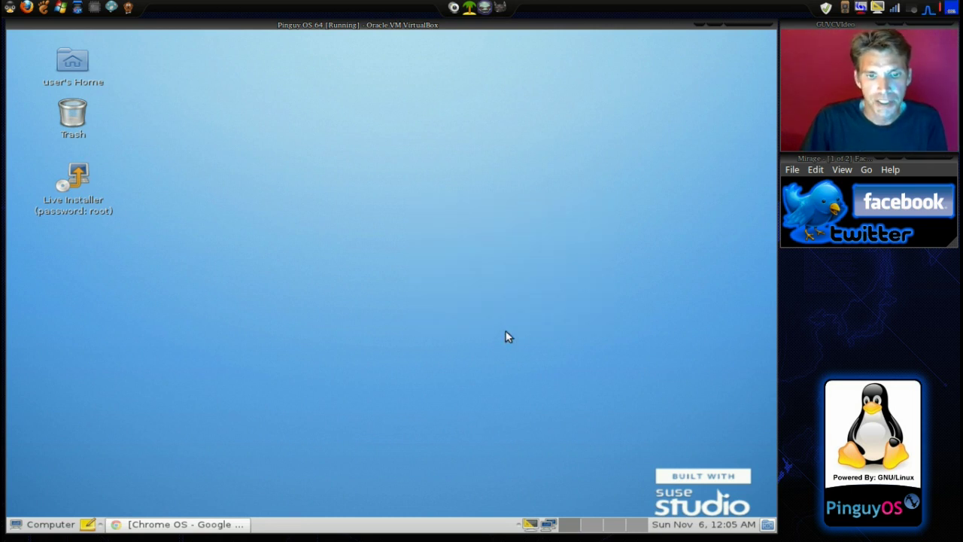
right_click(507, 337)
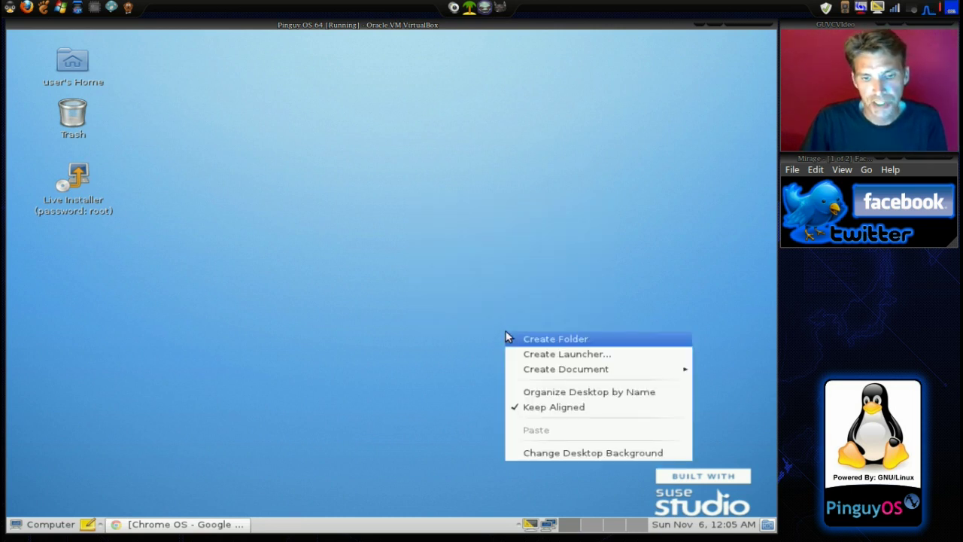
click(552, 455)
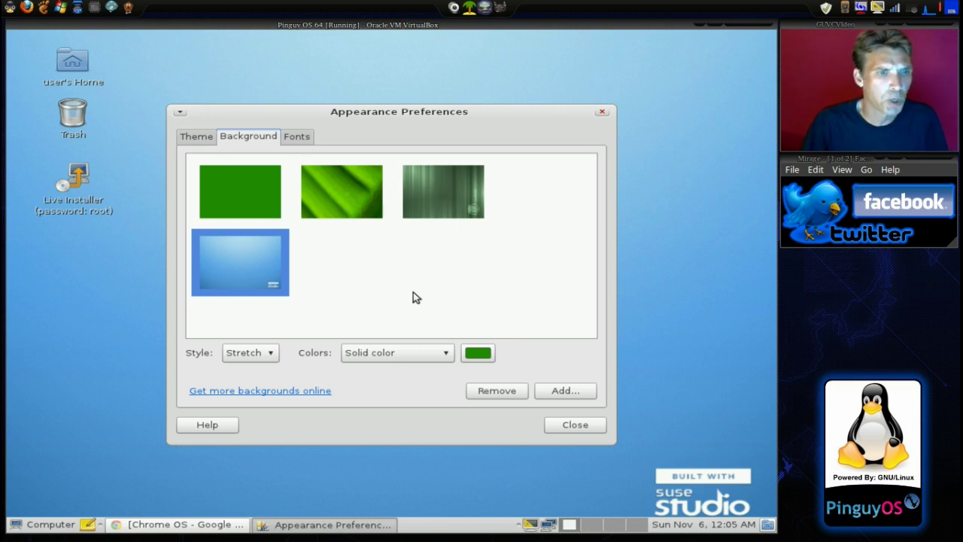
Apply the Clearlooks theme on the Theme tab, scroll through the other themes, then close Appearance Preferences
click(200, 140)
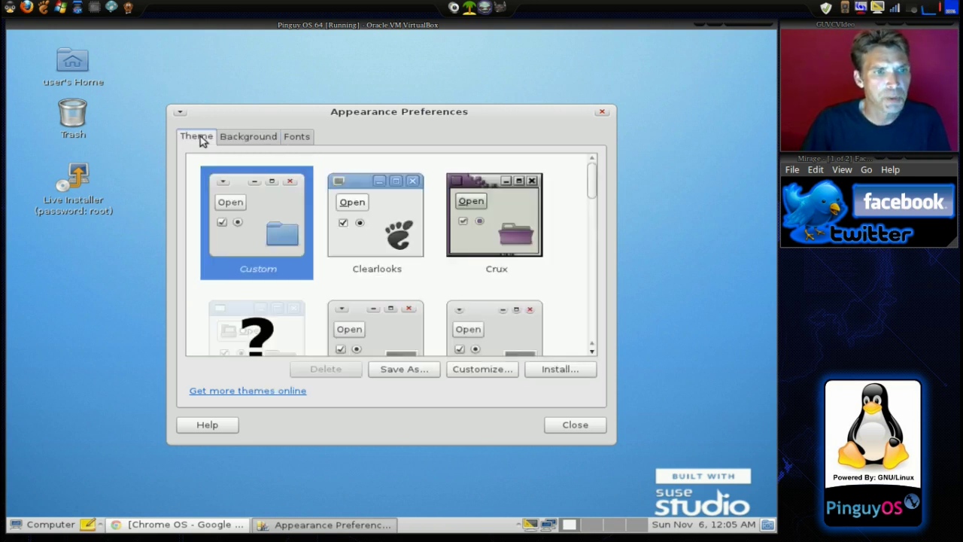
click(384, 229)
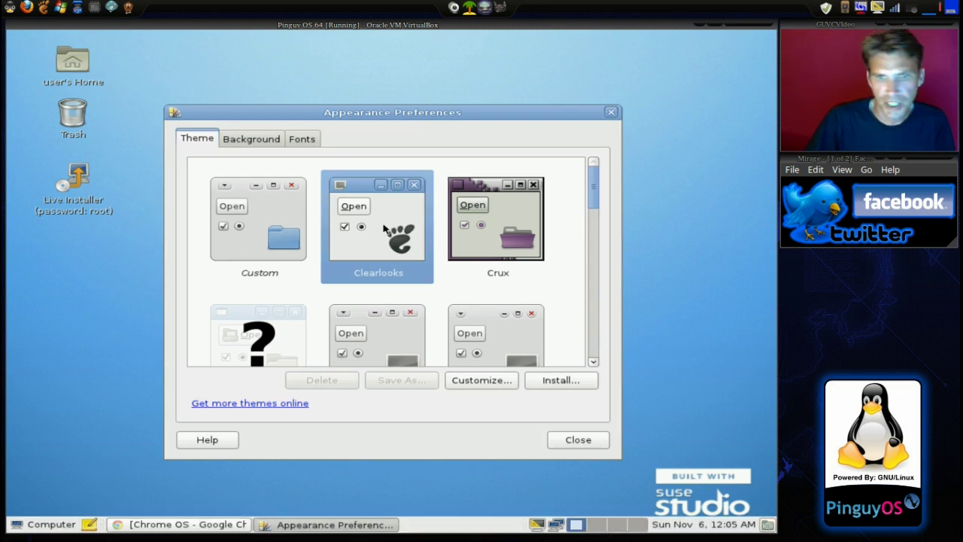
scroll(477, 279, down, 5)
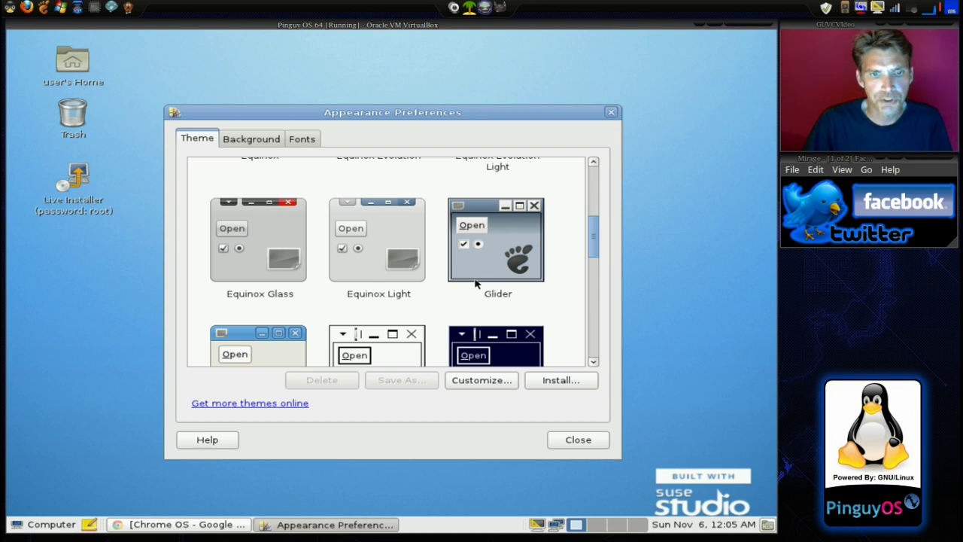
scroll(476, 283, down, 5)
scroll(475, 284, down, 1)
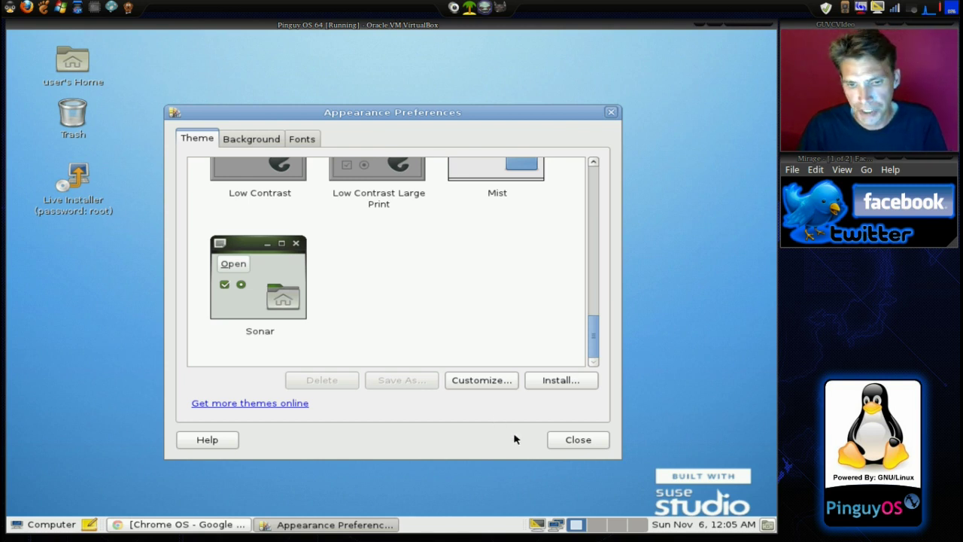
click(572, 444)
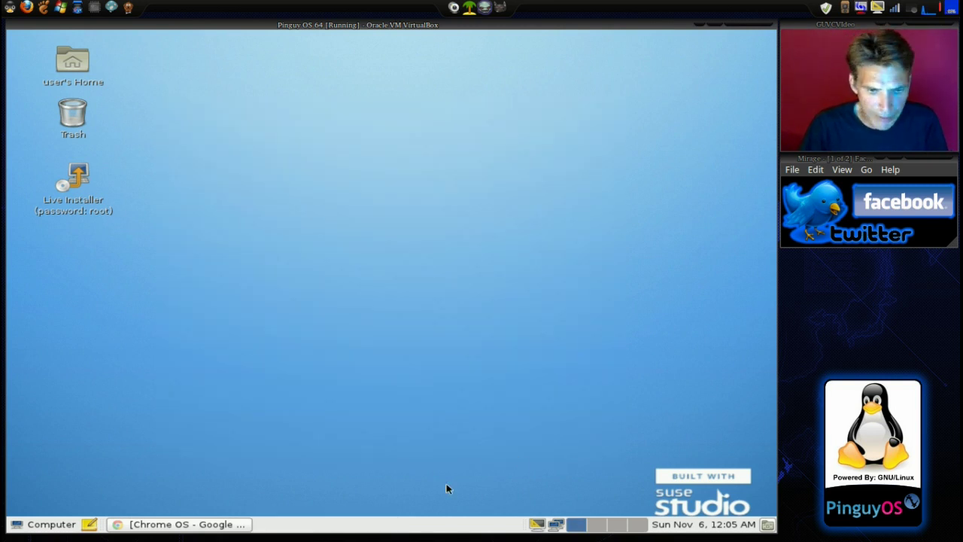
Show the About dialog for GNOME Panel 2.32.1, then open the Computer menu
right_click(430, 527)
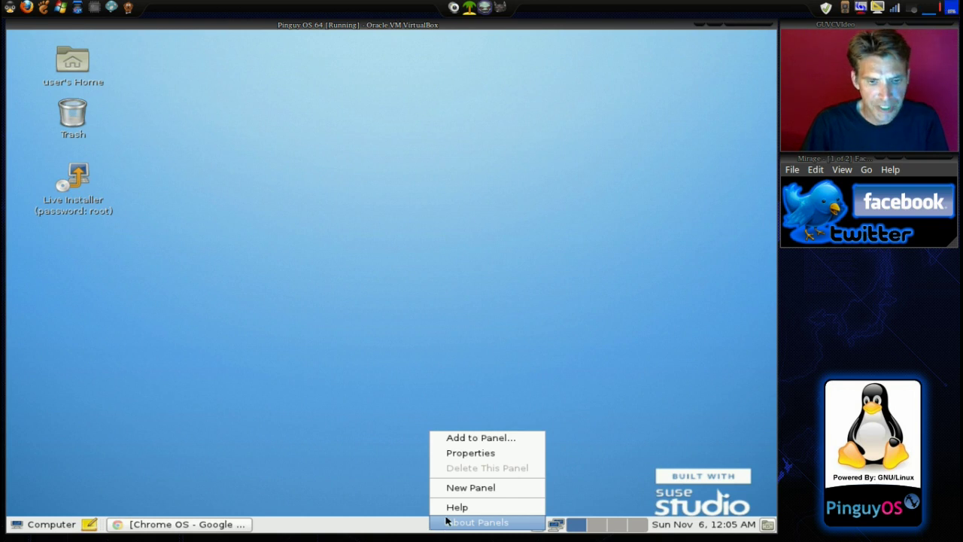
click(446, 521)
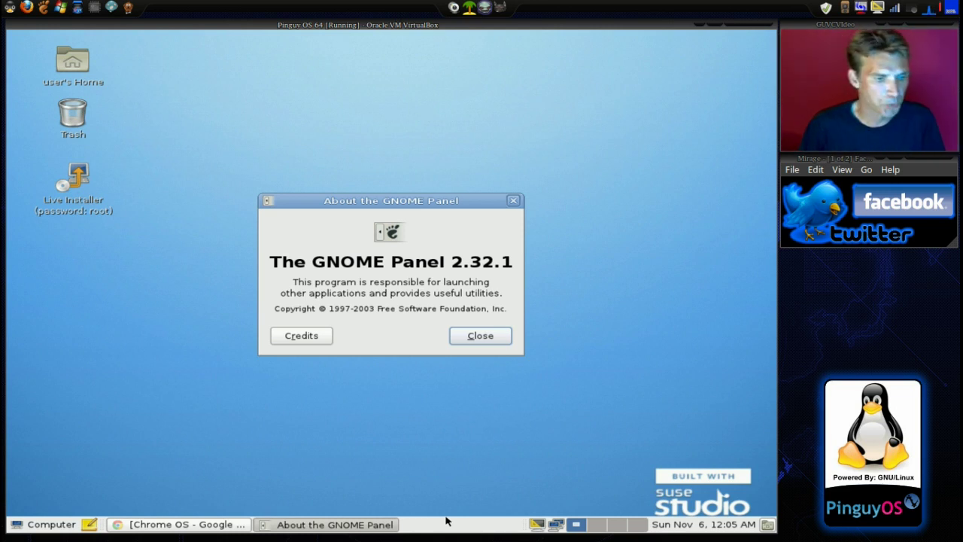
click(41, 525)
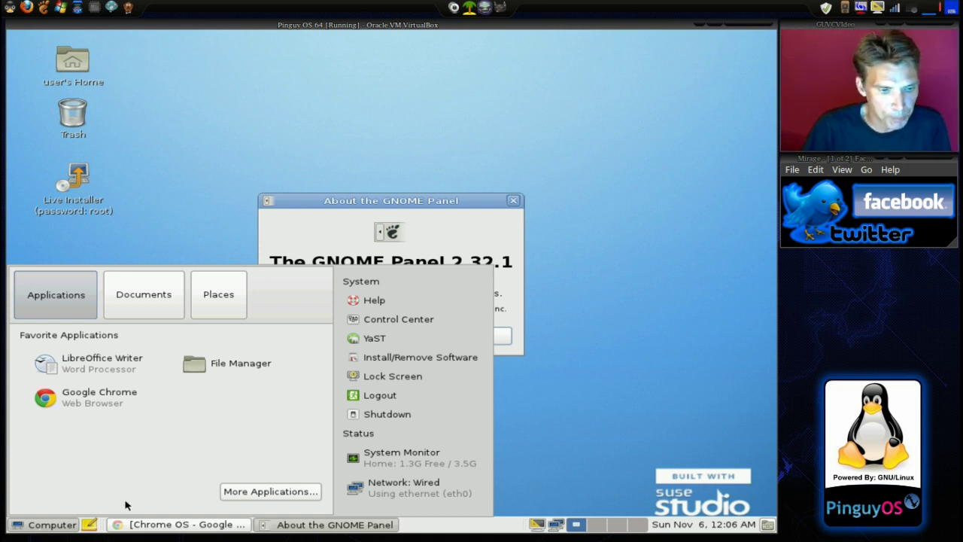
Open More Applications, scroll through every application group in the Application Browser, then close it
click(255, 492)
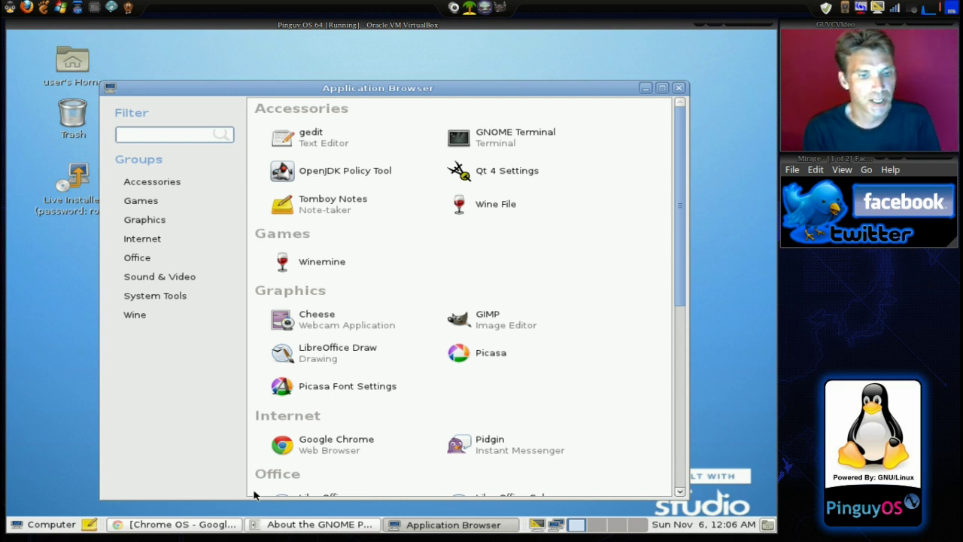
scroll(254, 495, down, 5)
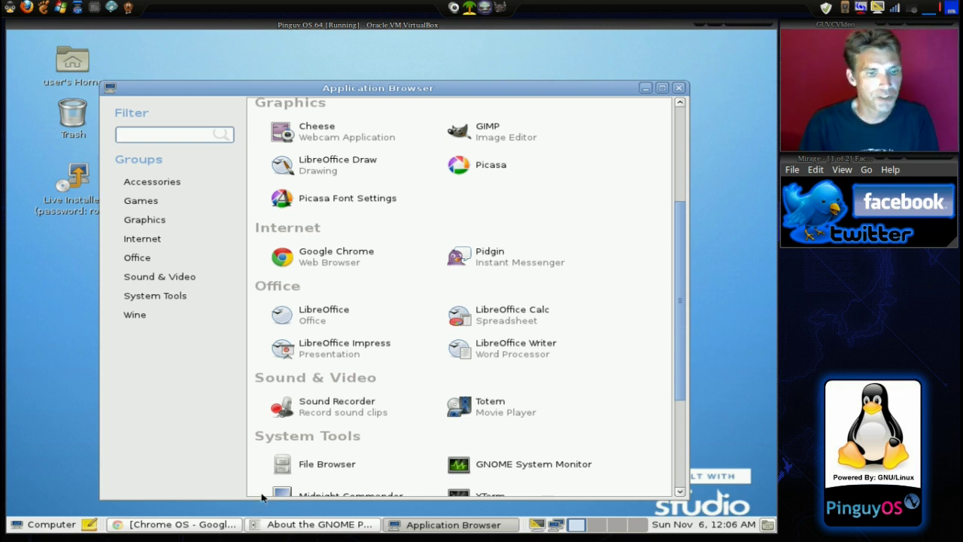
scroll(267, 478, down, 1)
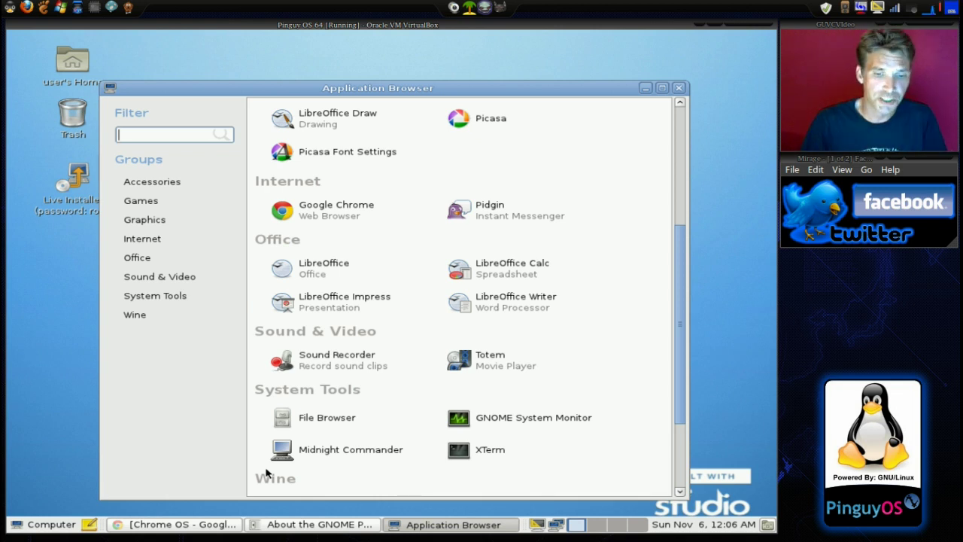
scroll(267, 472, down, 1)
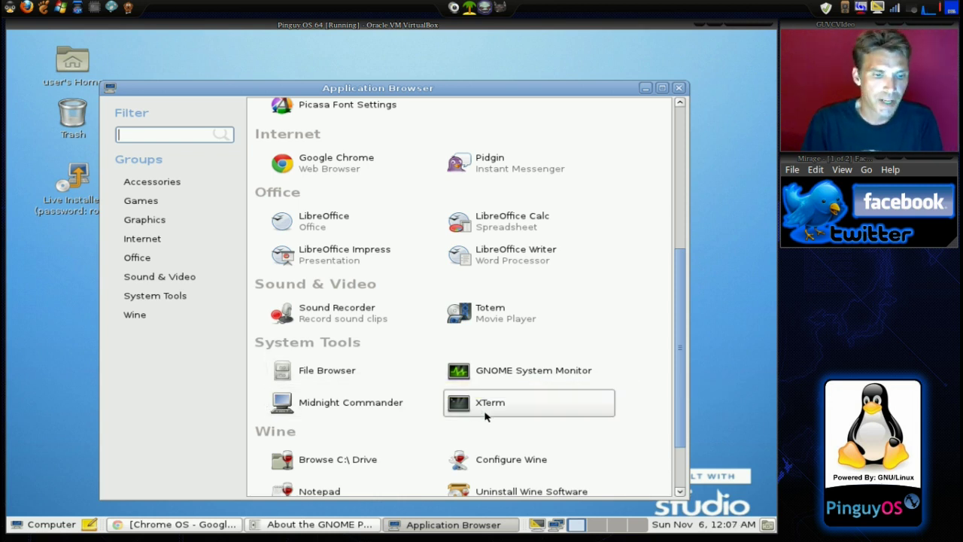
scroll(485, 418, down, 2)
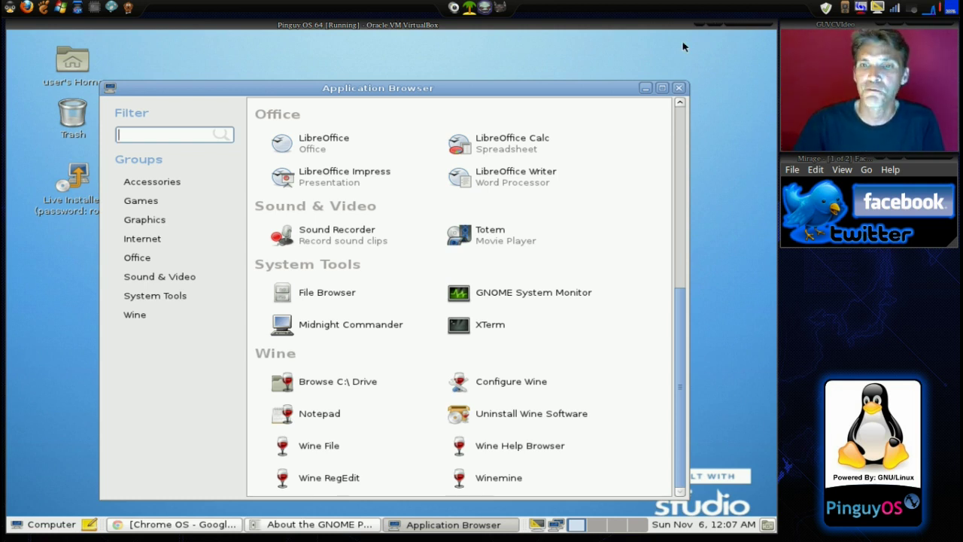
click(679, 89)
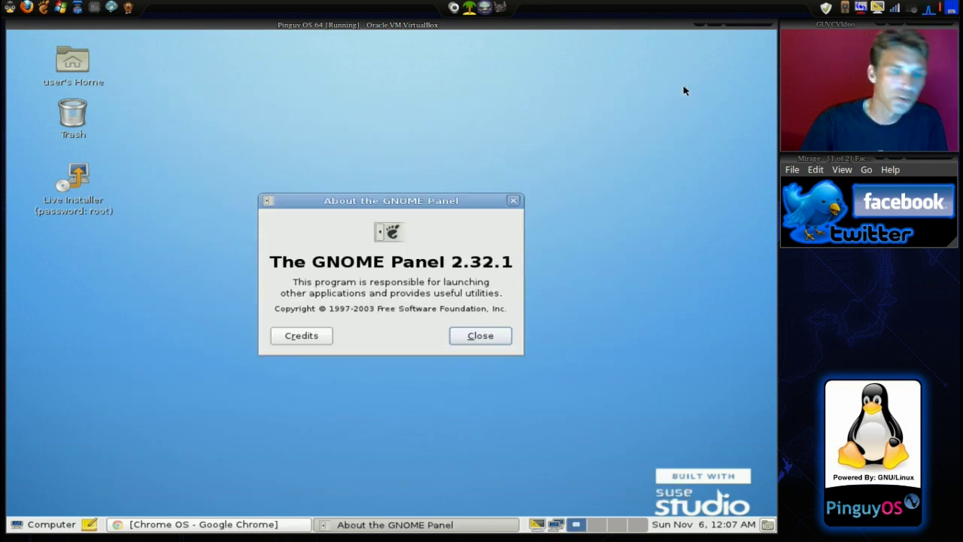
Launch YaST from the Computer menu and authenticate with the root password
click(20, 525)
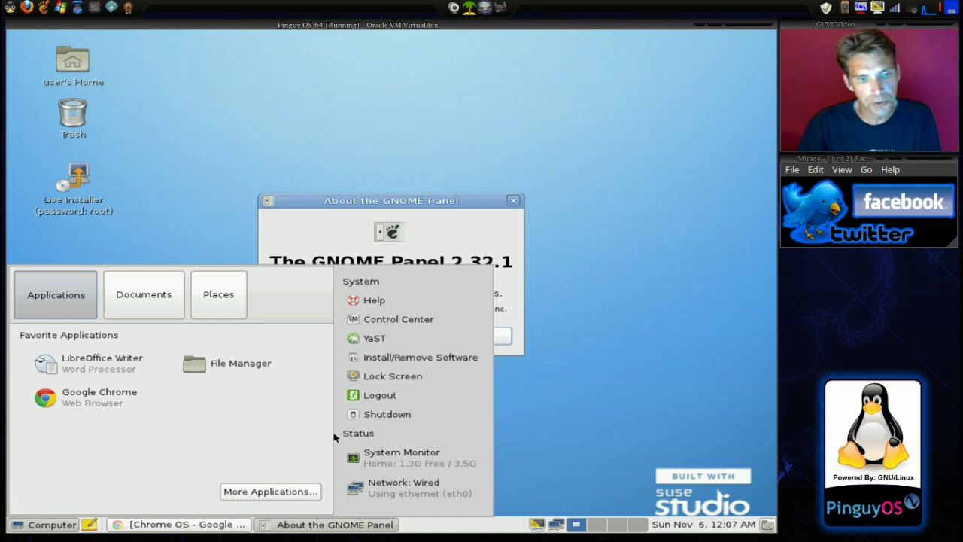
click(373, 340)
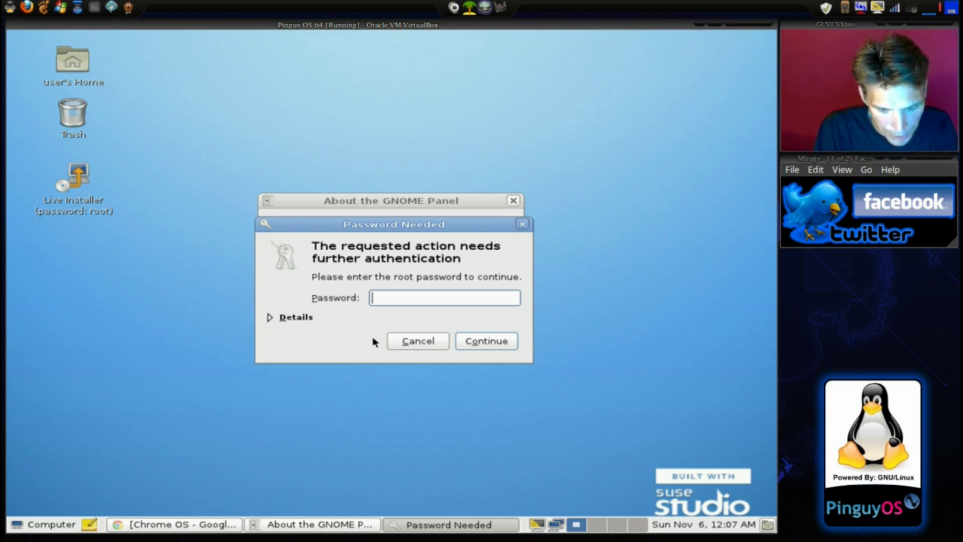
text(root)
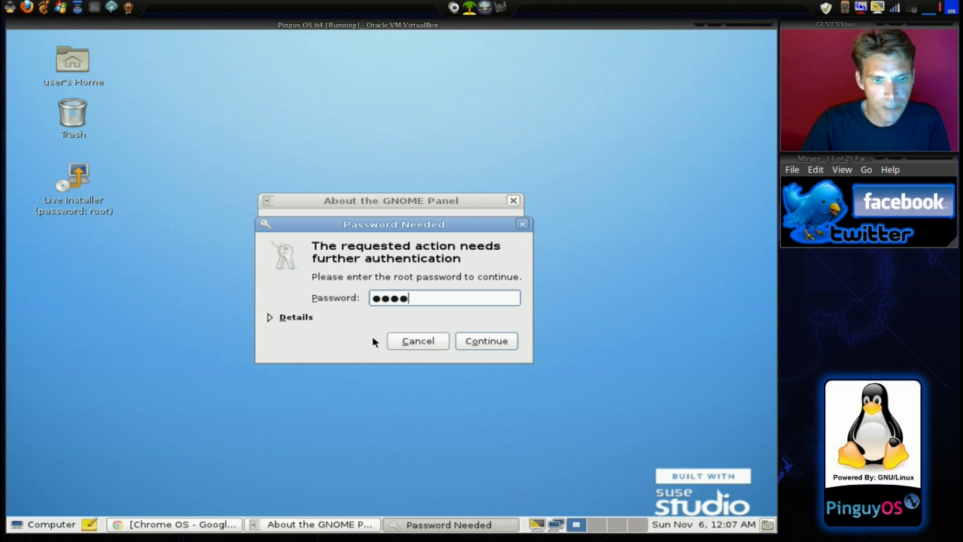
click(487, 341)
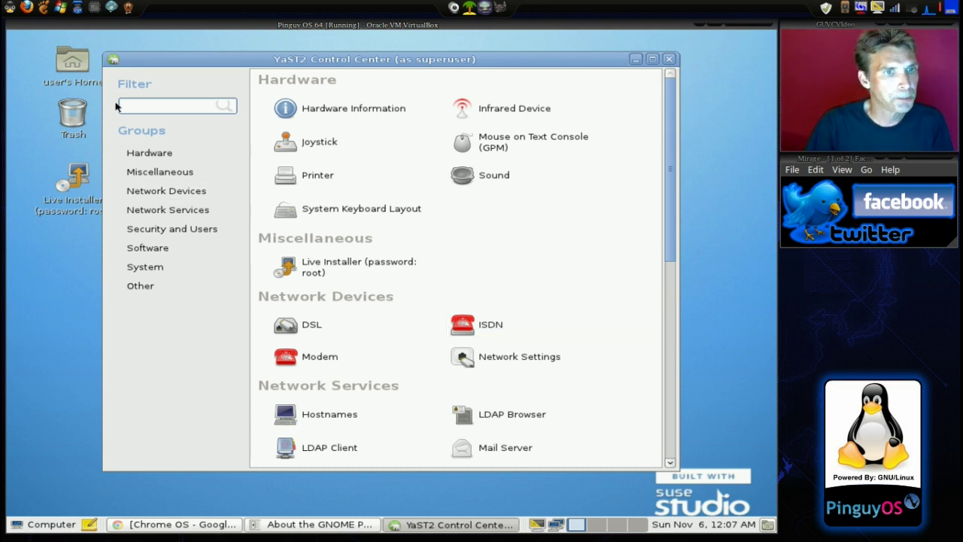
Filter the YaST modules for 'fire', clear the filter, and scroll the full module list
text(fire)
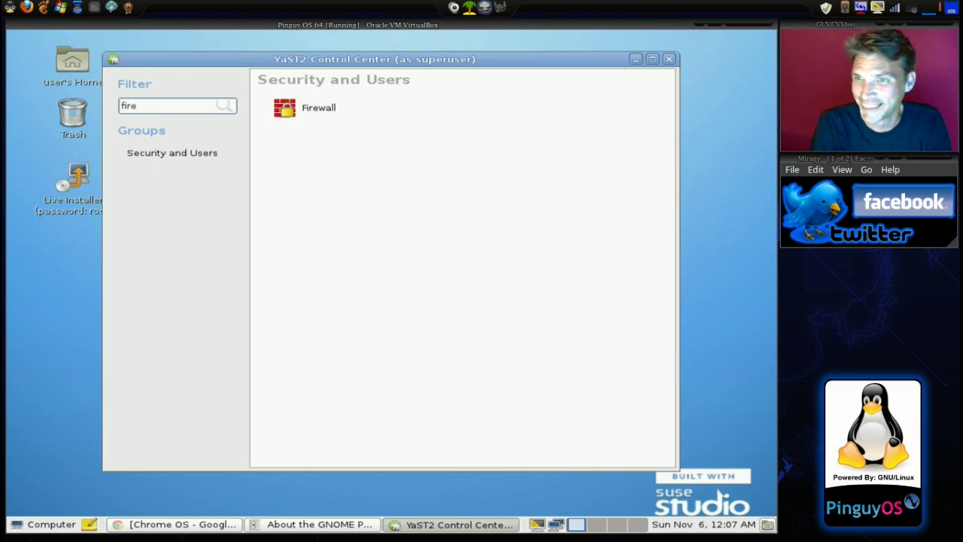
key(BackSpace)
key(BackSpace)
key(BackSpace)
key(BackSpace)
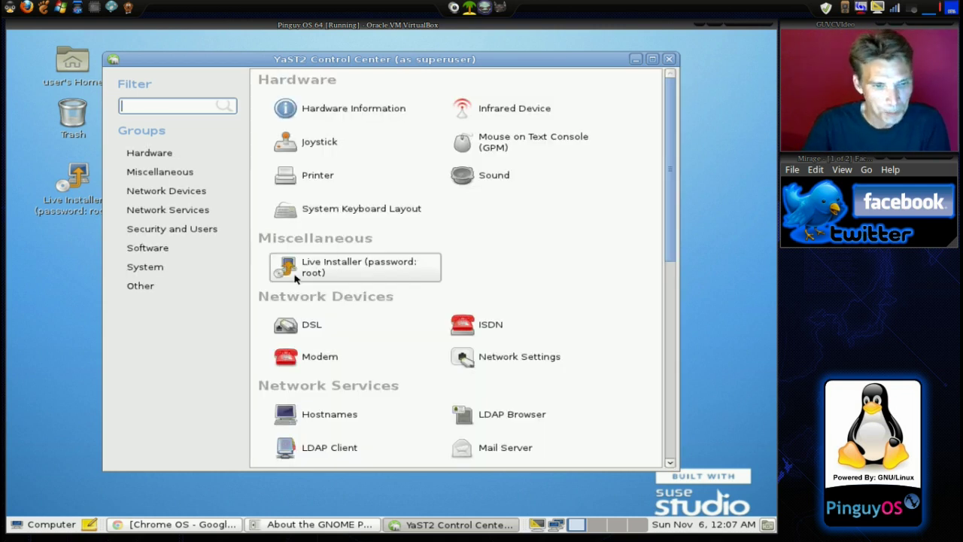
scroll(334, 286, down, 5)
scroll(335, 286, down, 4)
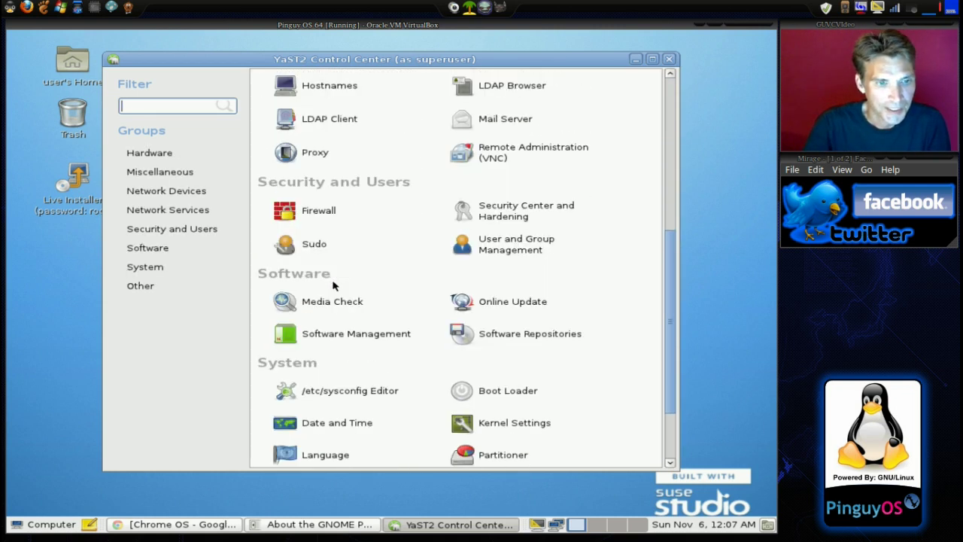
scroll(334, 285, down, 3)
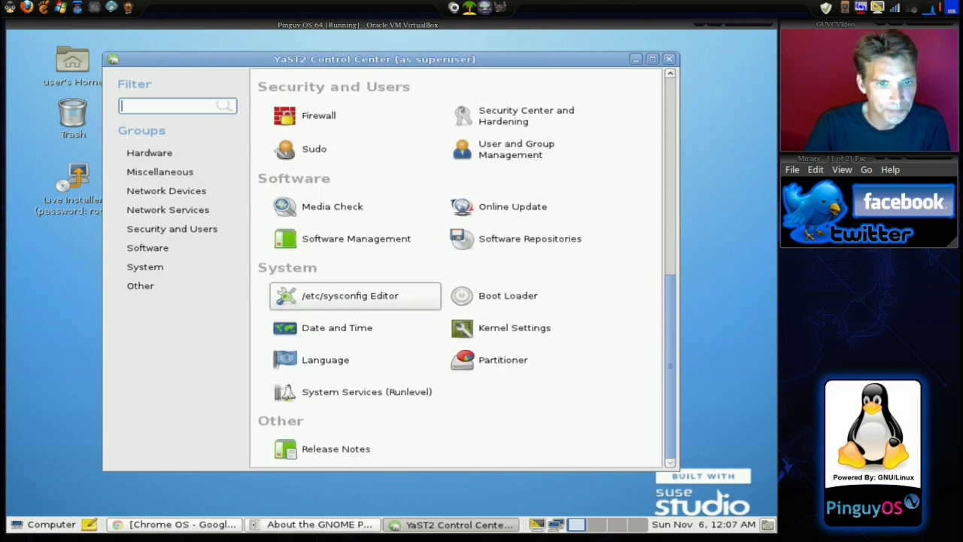
click(463, 246)
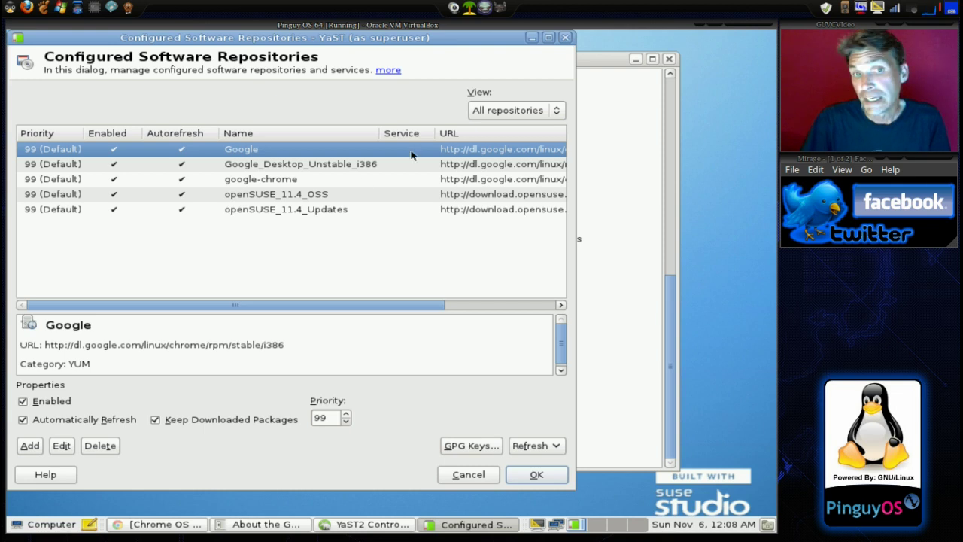
click(564, 39)
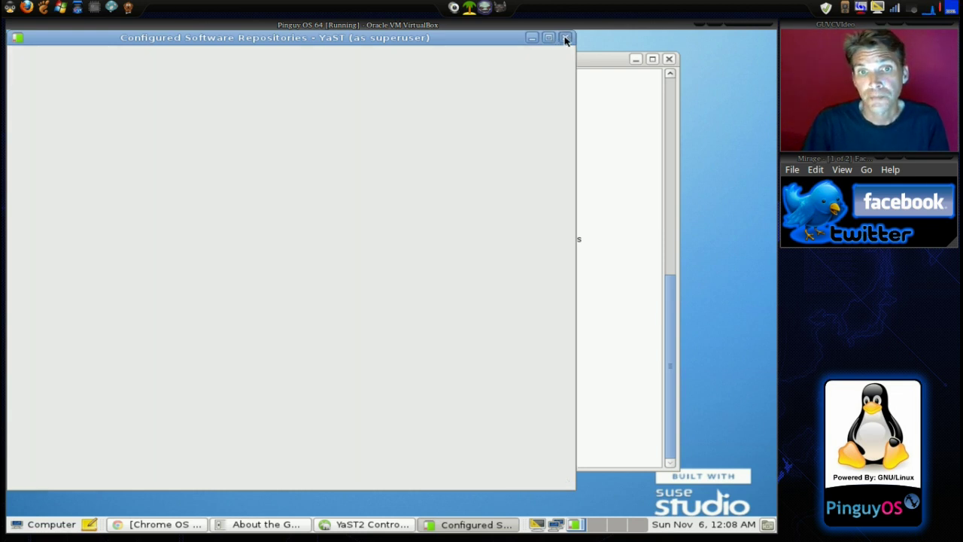